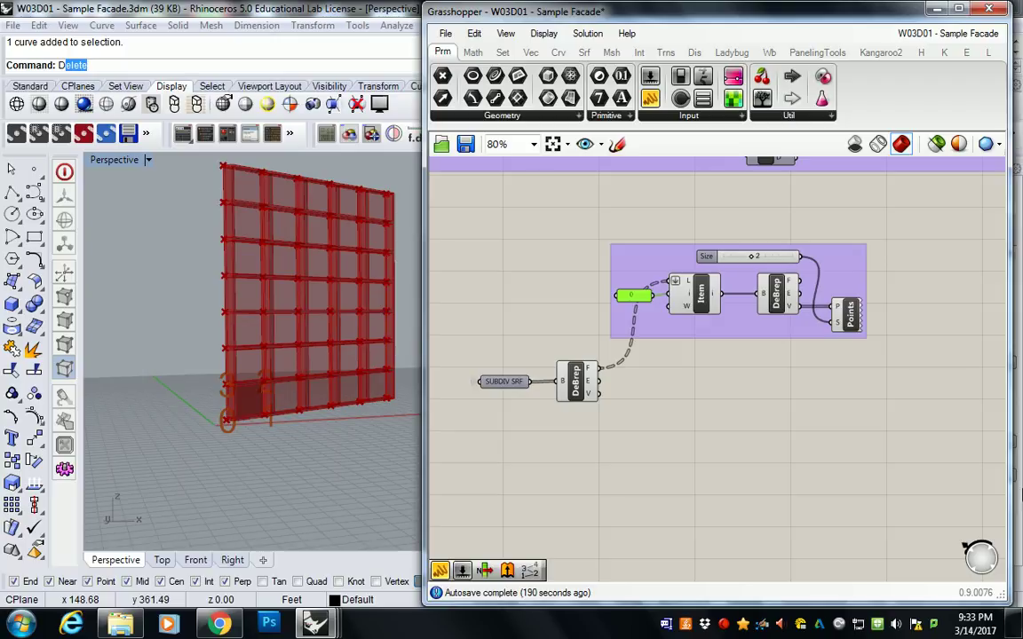
Step: Switch off preview for the selected DeBrep, List Item and DeBrep components, then tidy the canvas view
click(739, 411)
right_drag(547, 452, 667, 472)
drag(667, 471, 941, 262)
middle_click(851, 302)
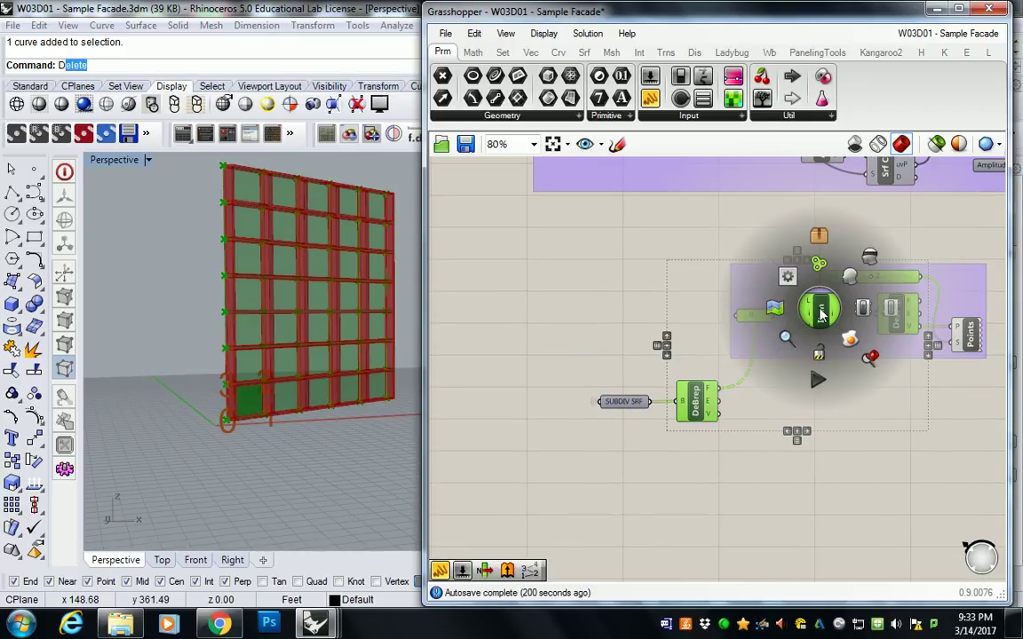
right_drag(337, 293, 238, 347)
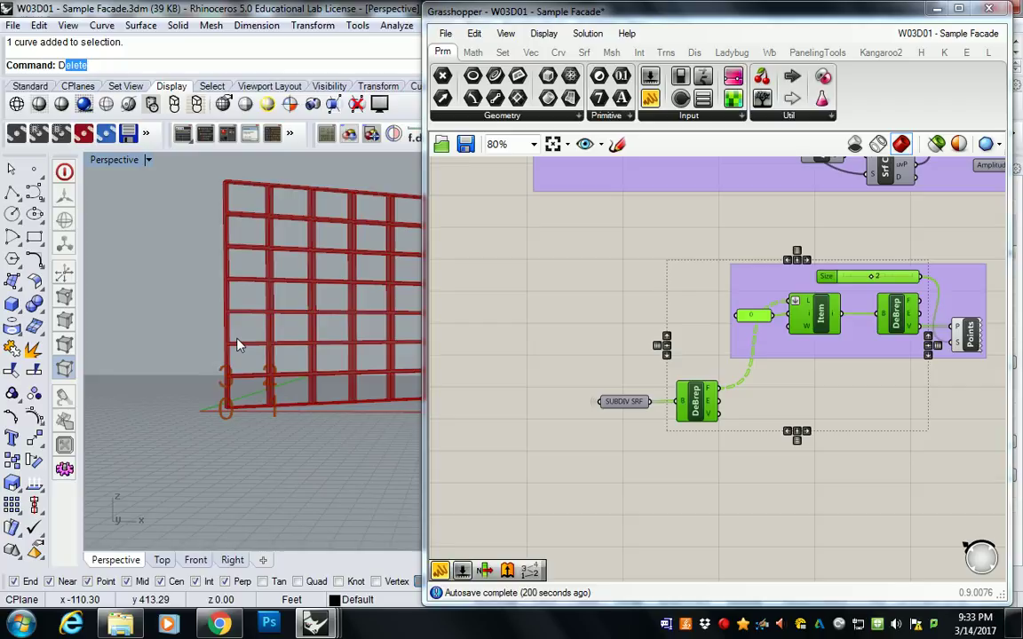
click(674, 274)
right_drag(673, 275, 530, 261)
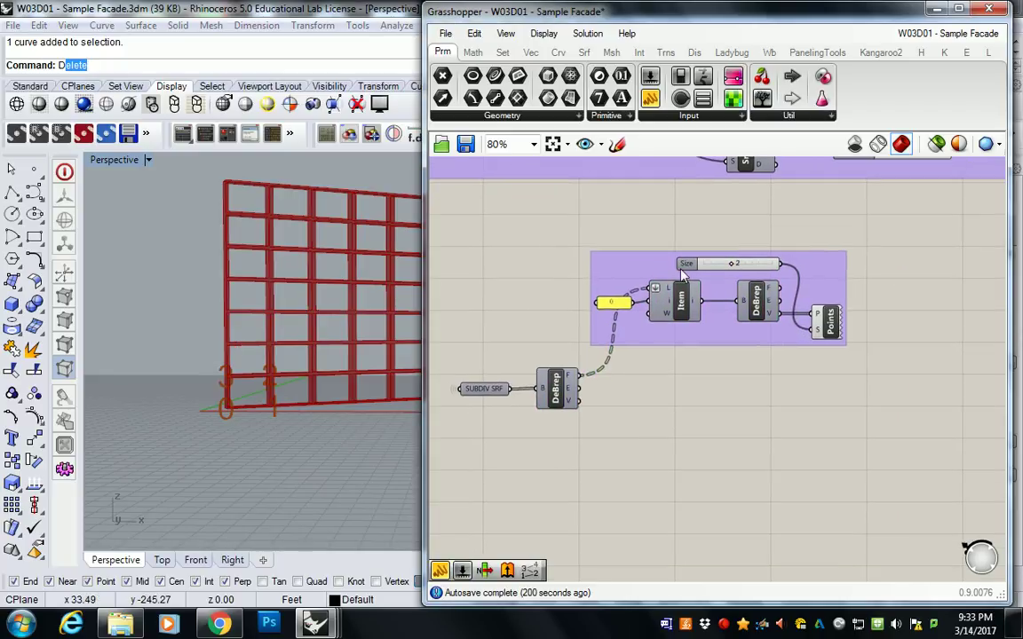
right_drag(562, 335, 628, 389)
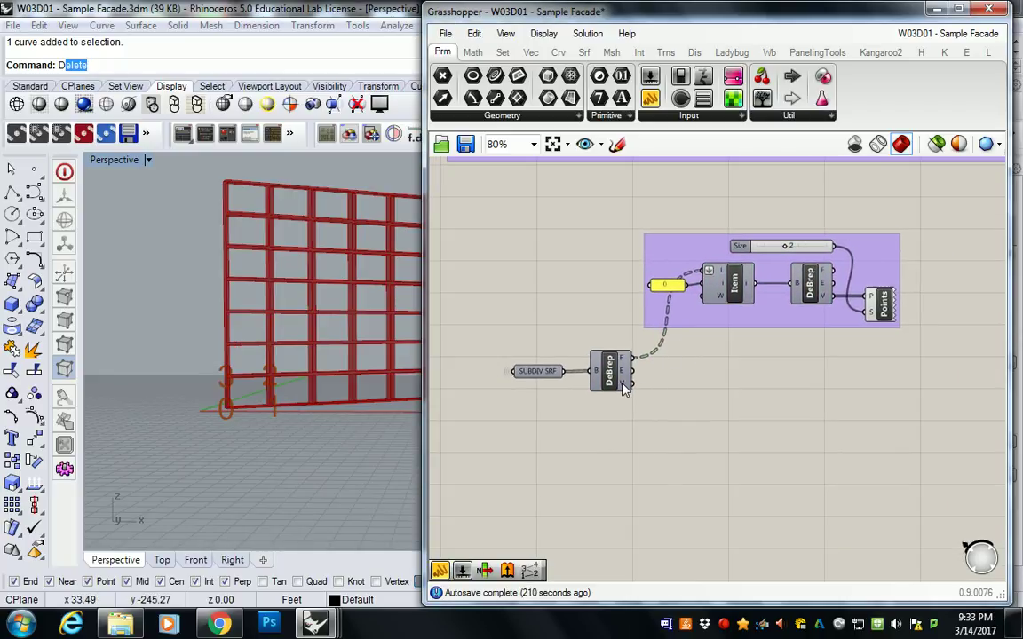
mouse_move(624, 388)
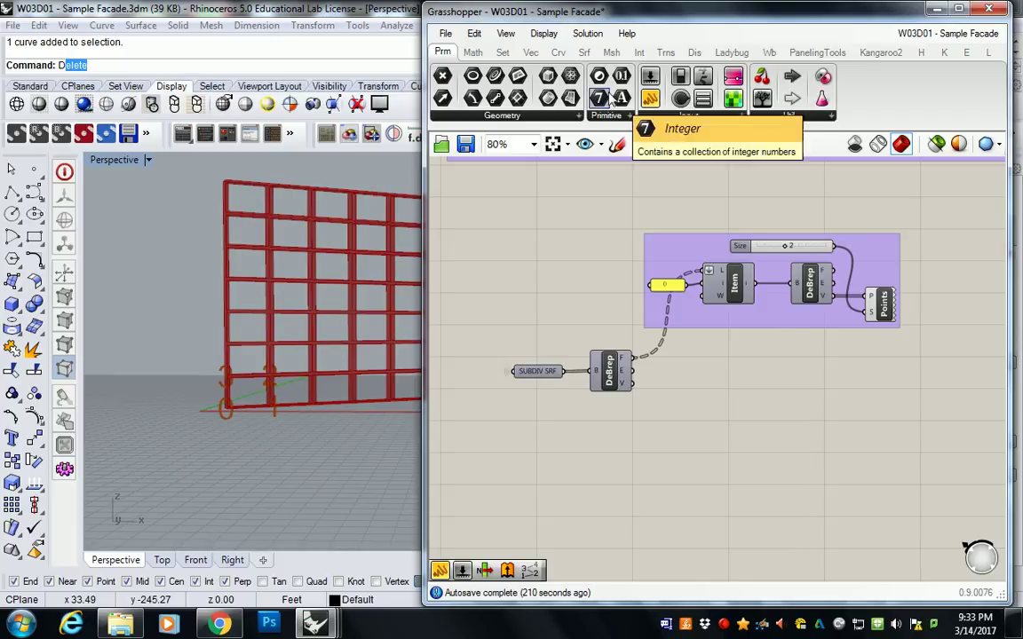
right_drag(604, 304, 548, 272)
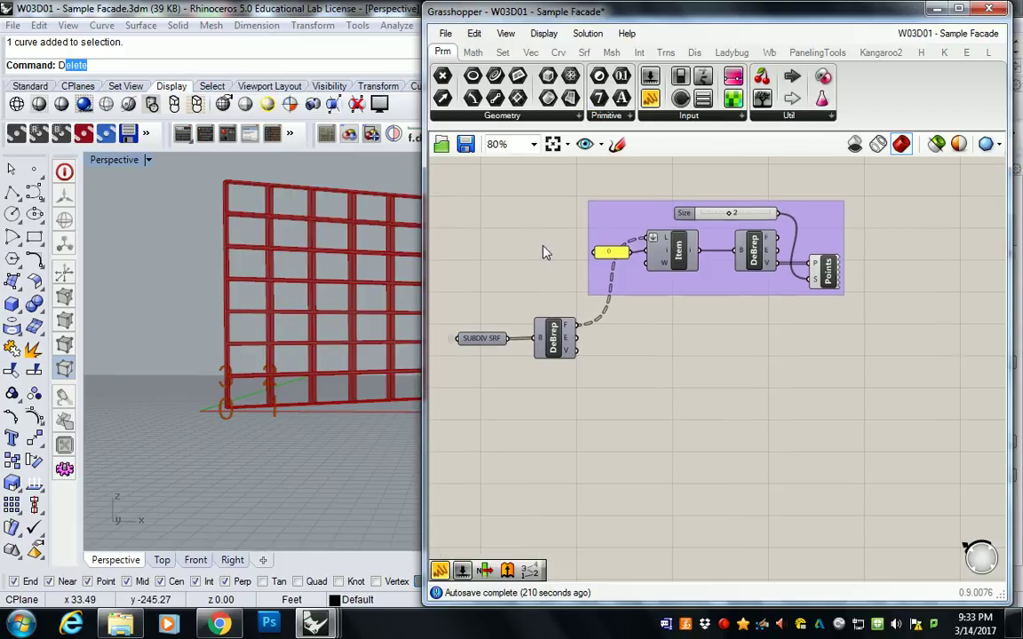
Step: Place a 4Point Surface component from Srf > Freeform on the canvas below DeBrep
click(586, 55)
click(583, 113)
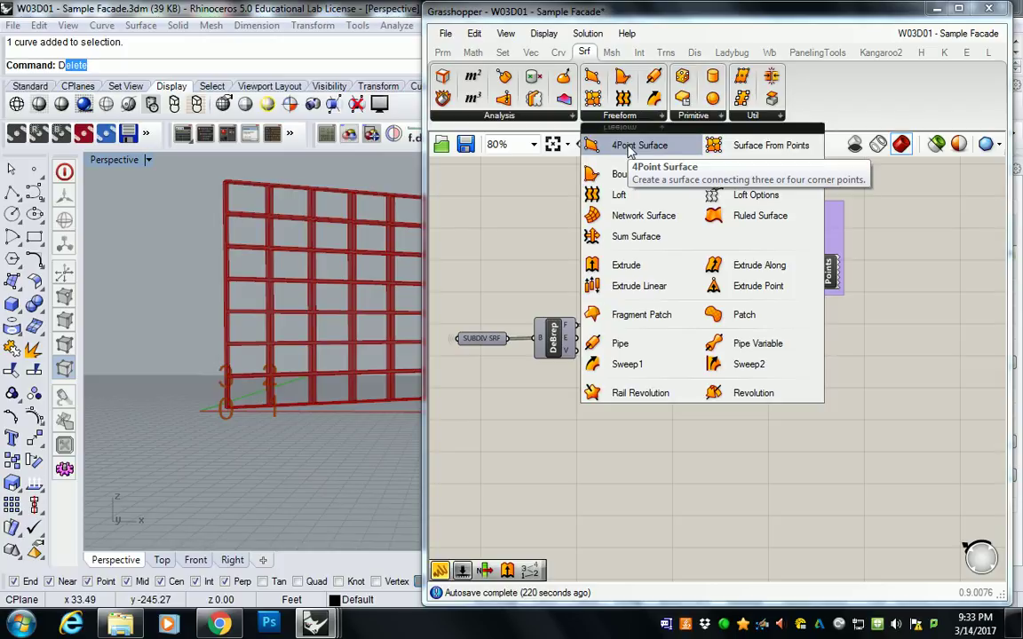
drag(628, 151, 629, 410)
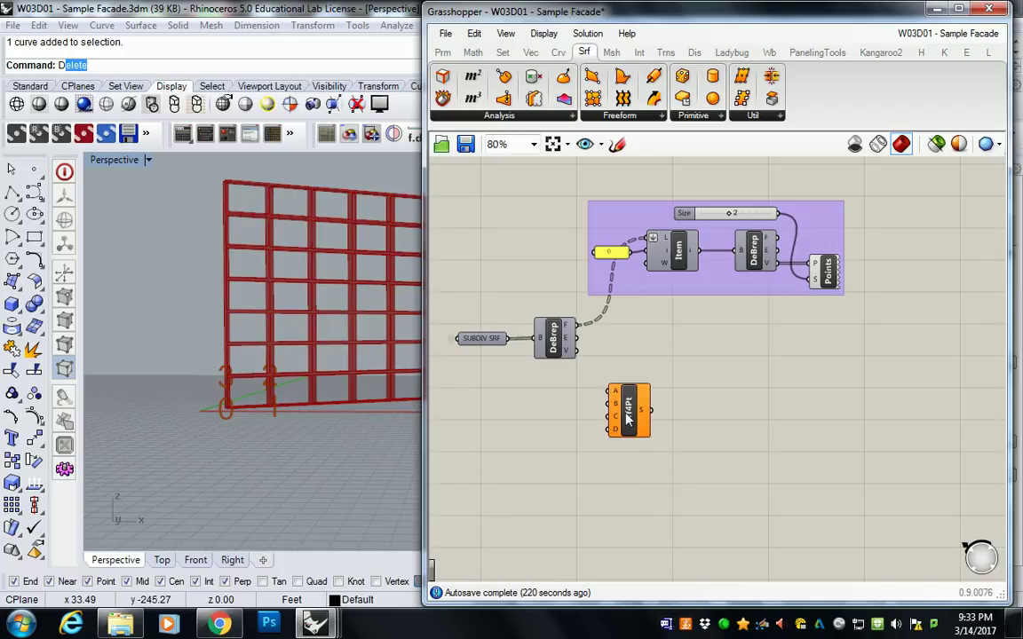
right_drag(278, 348, 274, 433)
scroll(273, 432, up, 5)
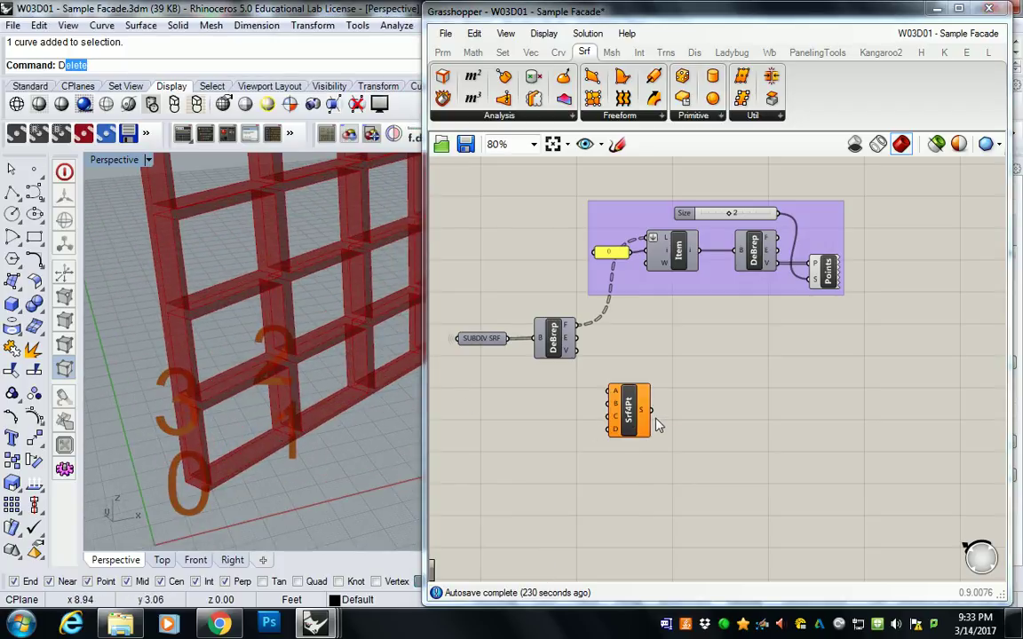
drag(630, 412, 705, 394)
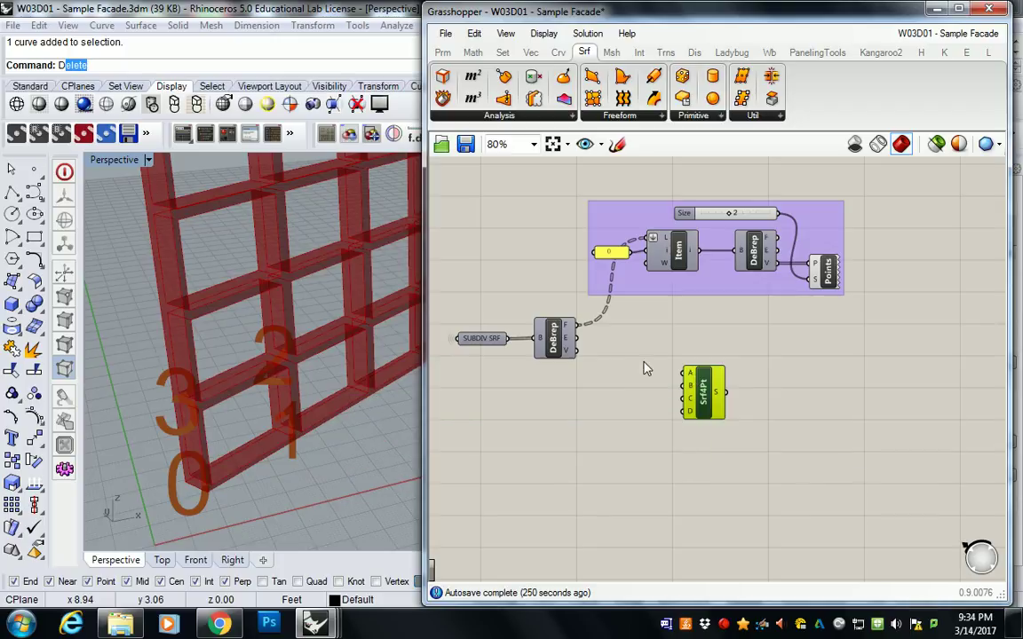
right_drag(623, 373, 645, 380)
mouse_move(592, 358)
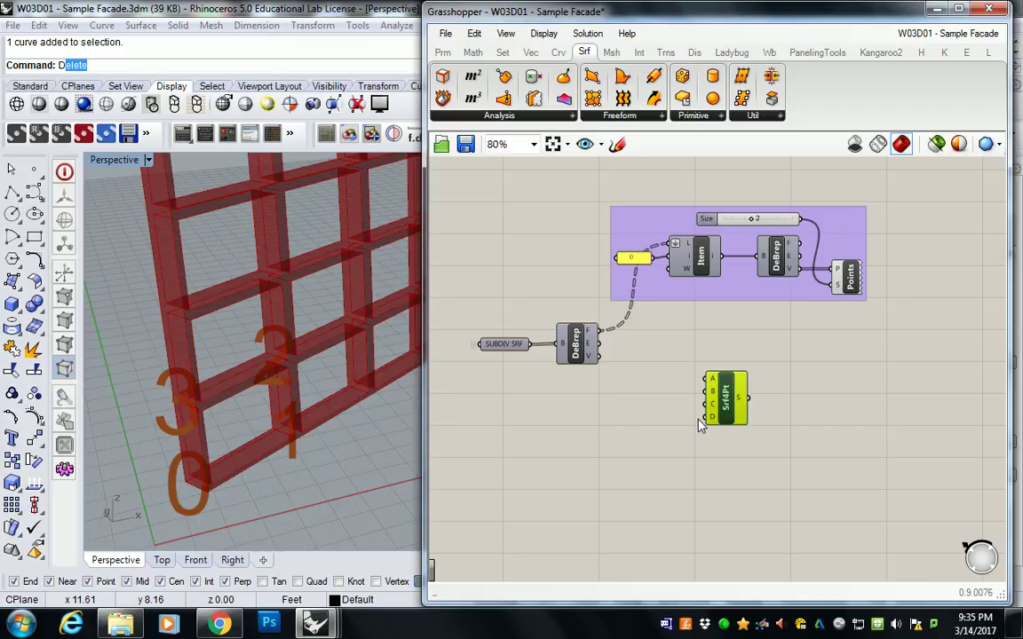
Step: Copy the List Item component and its index panel below the group
drag(721, 404, 759, 395)
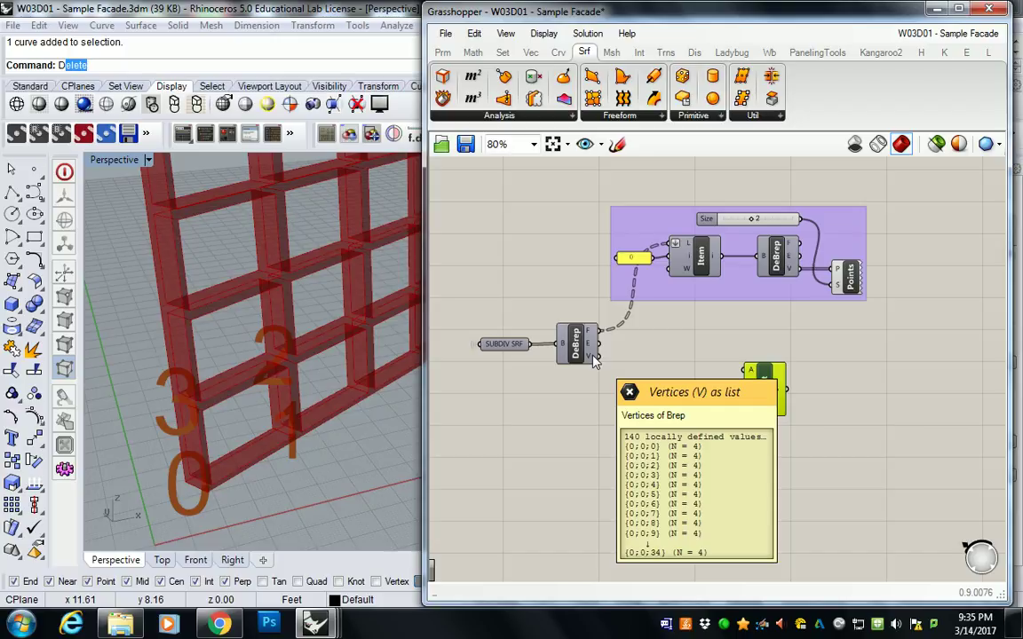
click(683, 257)
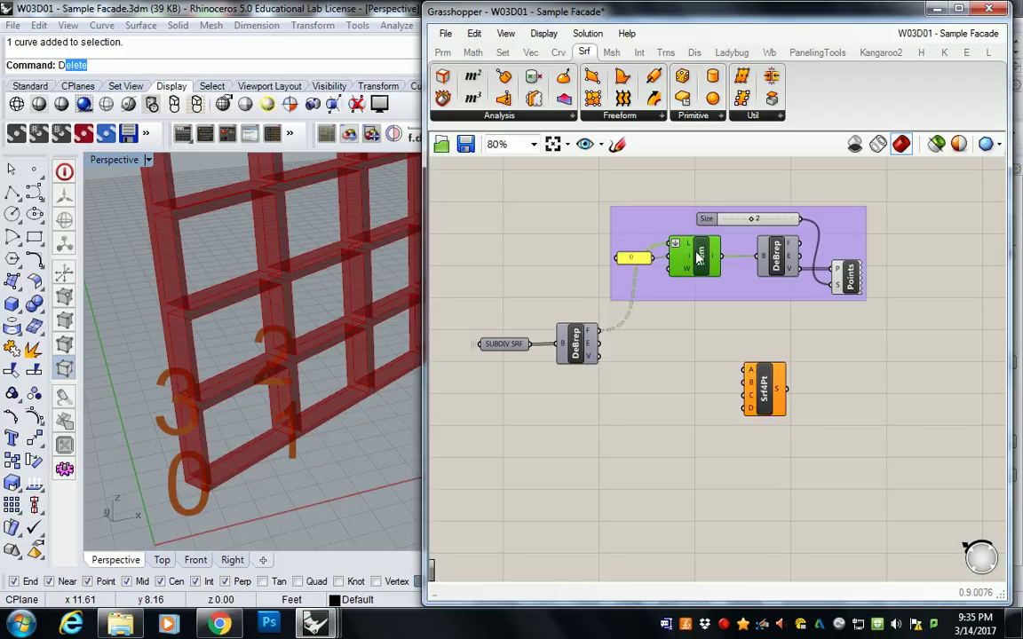
shift+click(633, 259)
alt+drag(706, 273, 706, 437)
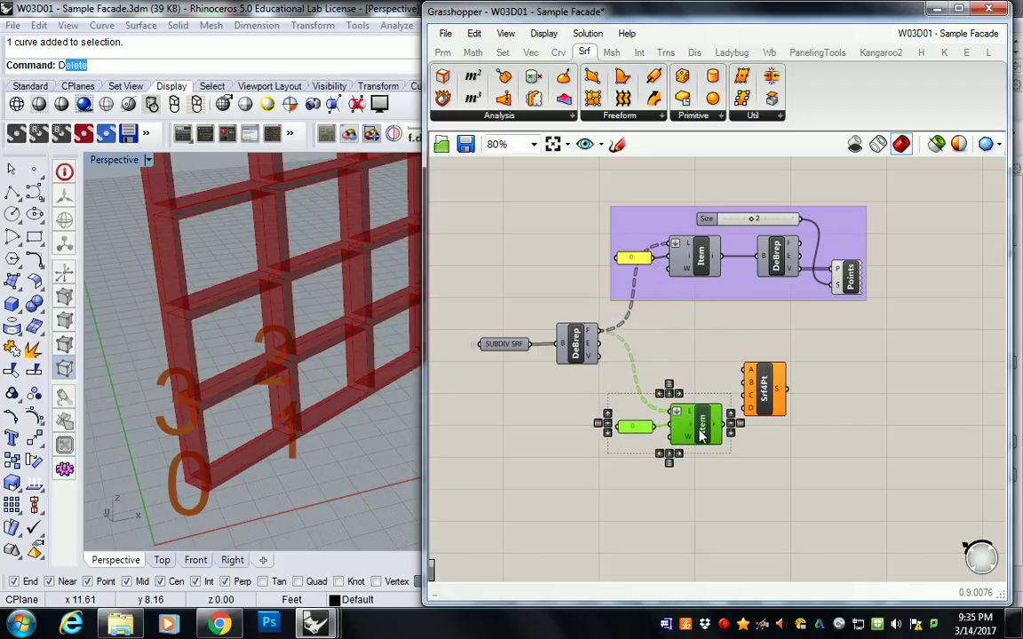
drag(765, 397, 794, 407)
right_drag(742, 225, 728, 282)
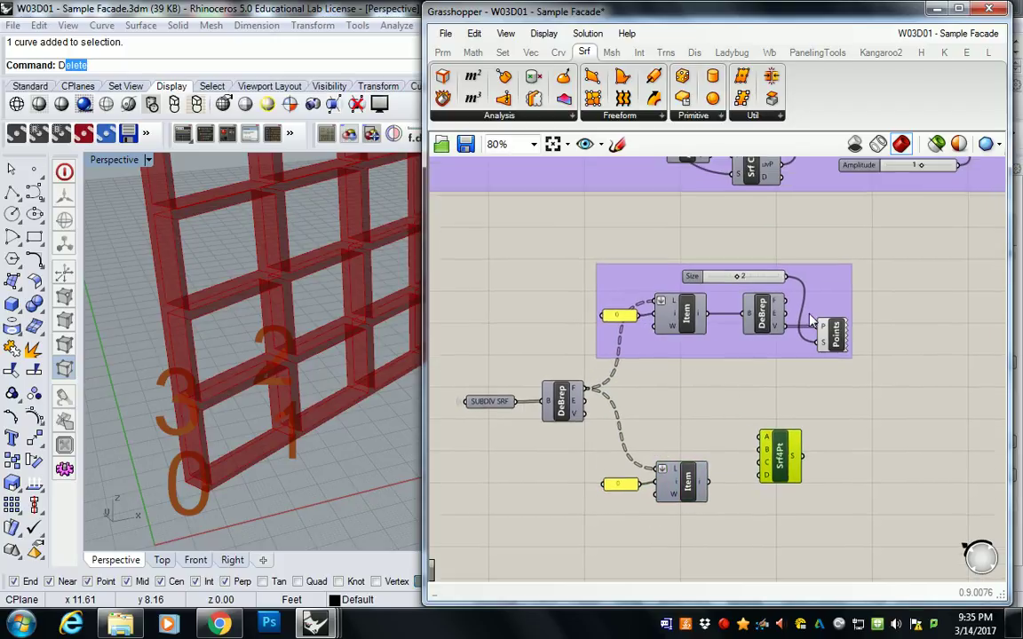
Step: Move the SubDIV SRF and DeBrep components down and place the copied pair beside DeBrep
drag(826, 308, 826, 280)
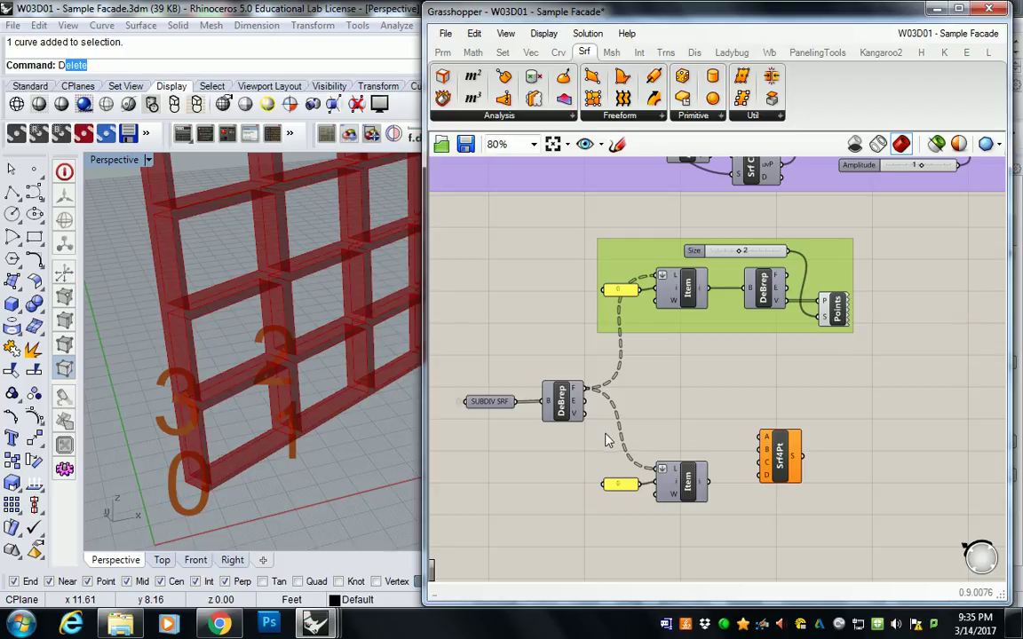
right_drag(638, 436, 648, 419)
drag(457, 355, 559, 441)
drag(602, 380, 833, 453)
click(791, 456)
Step: Duplicate the panel and List Item pair twice more, giving four copies
right_drag(790, 456, 793, 445)
drag(680, 321, 661, 462)
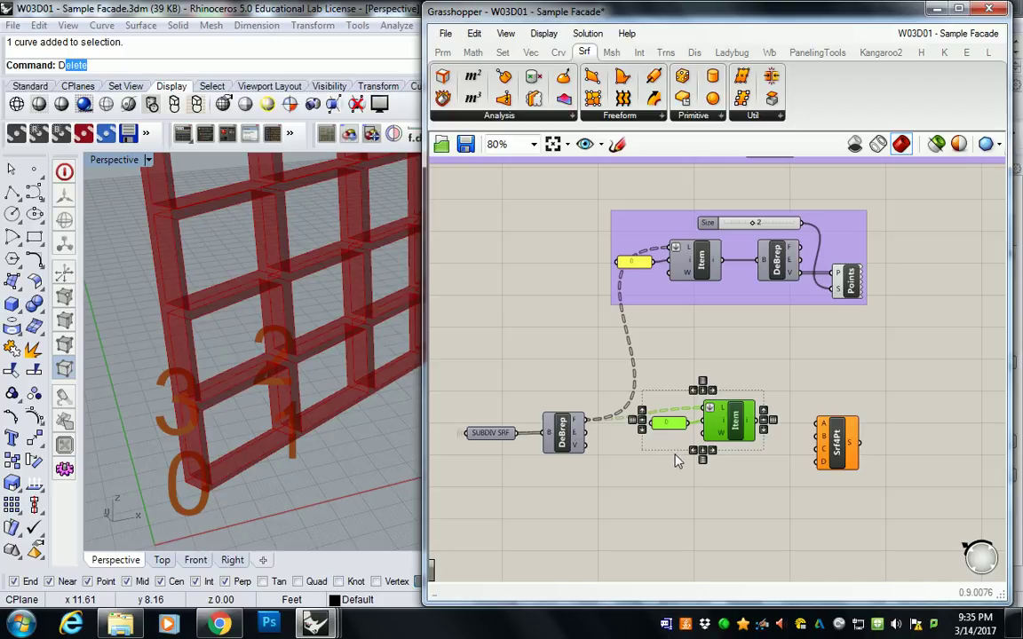
alt+drag(736, 422, 744, 530)
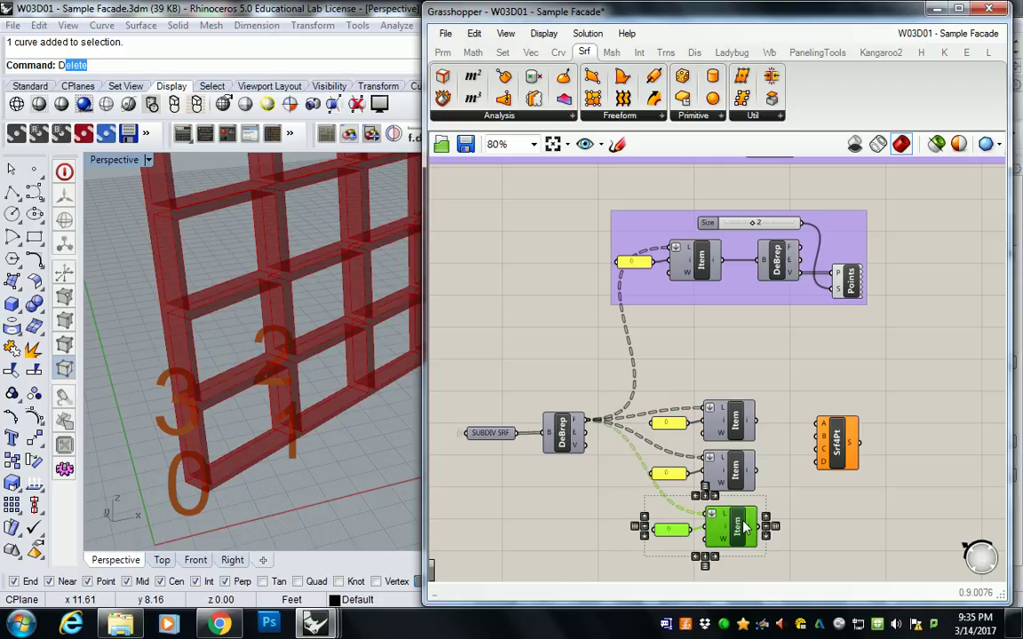
right_drag(744, 530, 748, 475)
alt+drag(748, 475, 750, 502)
Step: Set the copied index panels to 1, 2 and 3
click(789, 444)
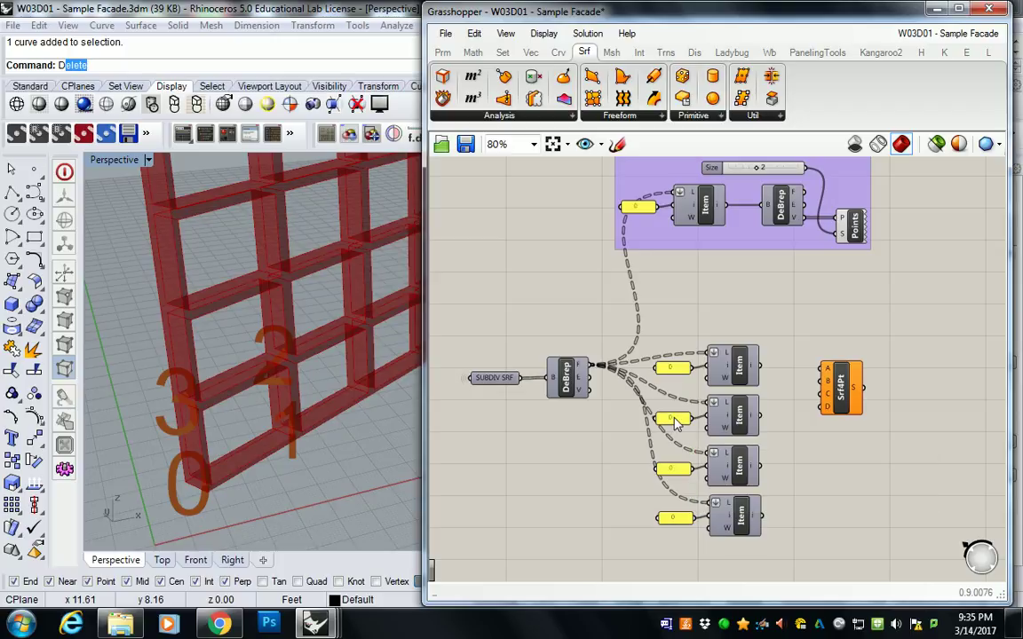
double_click(675, 369)
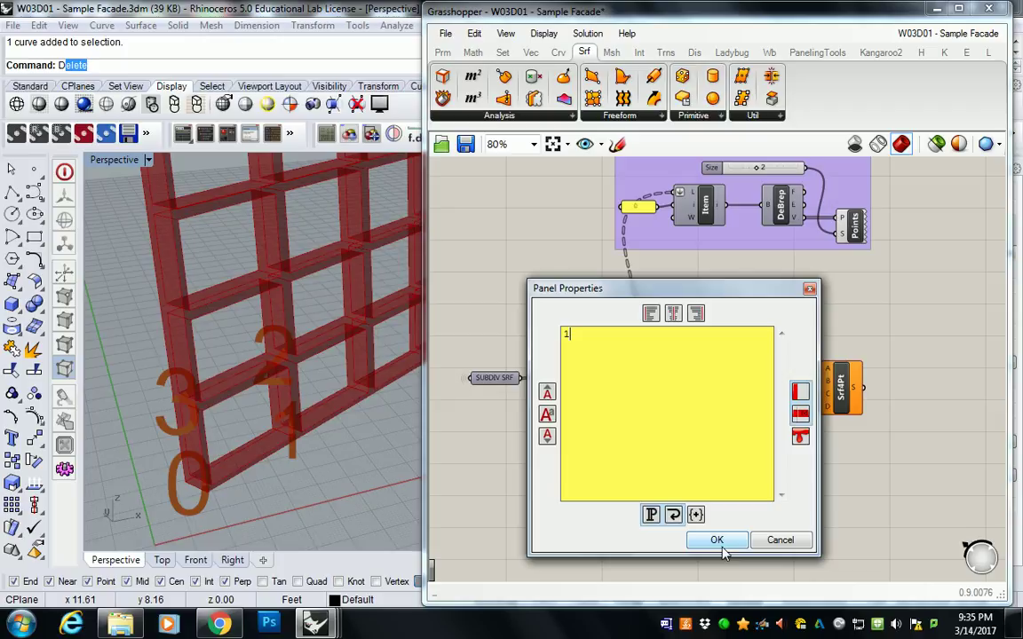
click(716, 540)
double_click(675, 468)
text(2)
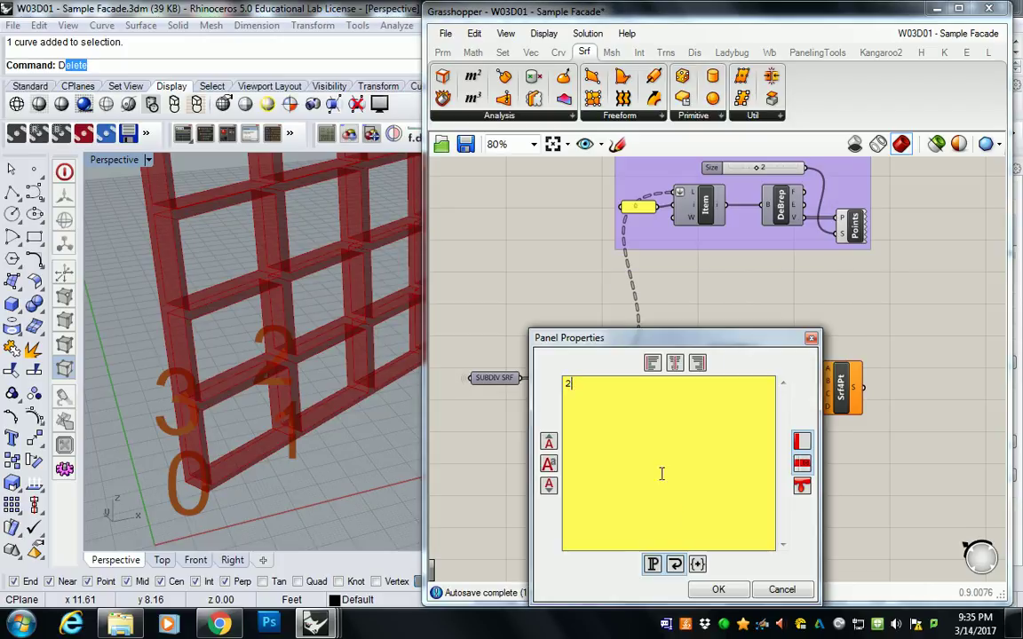
click(720, 589)
click(675, 520)
double_click(674, 520)
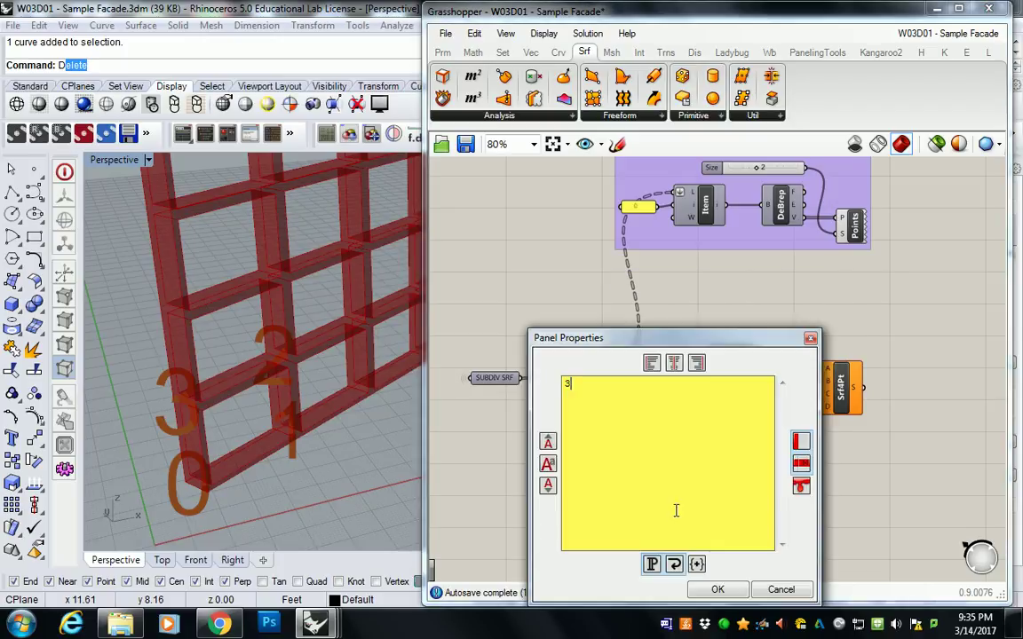
text(3)
click(716, 589)
Step: Move the 4Point Surface component down and right beside the List Items
right_drag(799, 419, 751, 404)
drag(776, 377, 815, 417)
click(763, 411)
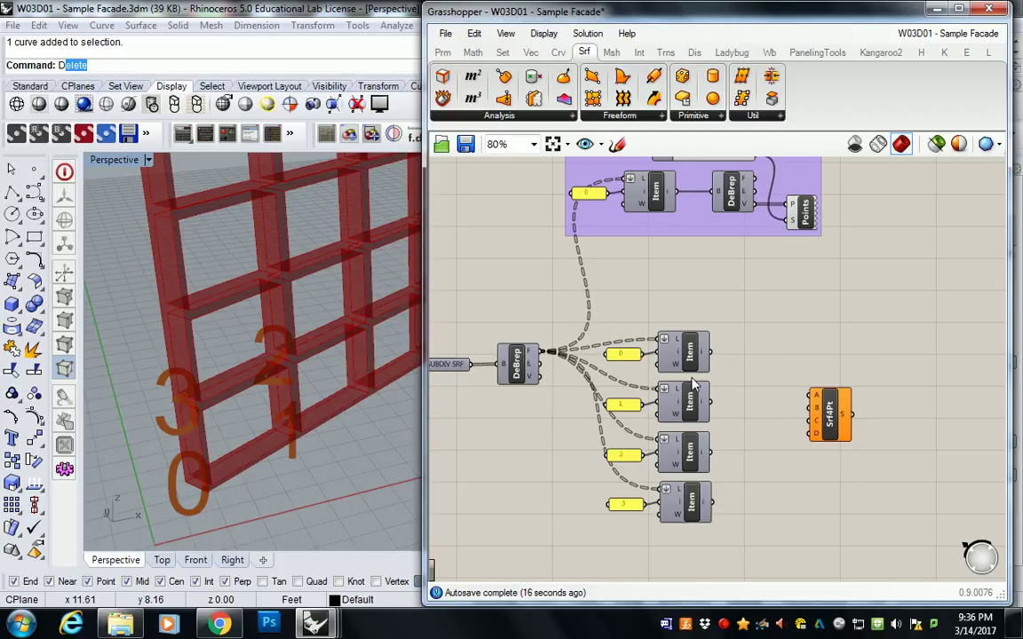
Step: Wire the index-0 List Item output to Srf4Pt input A and reconnect DeBrep vertices to the other lookups
drag(710, 354, 811, 395)
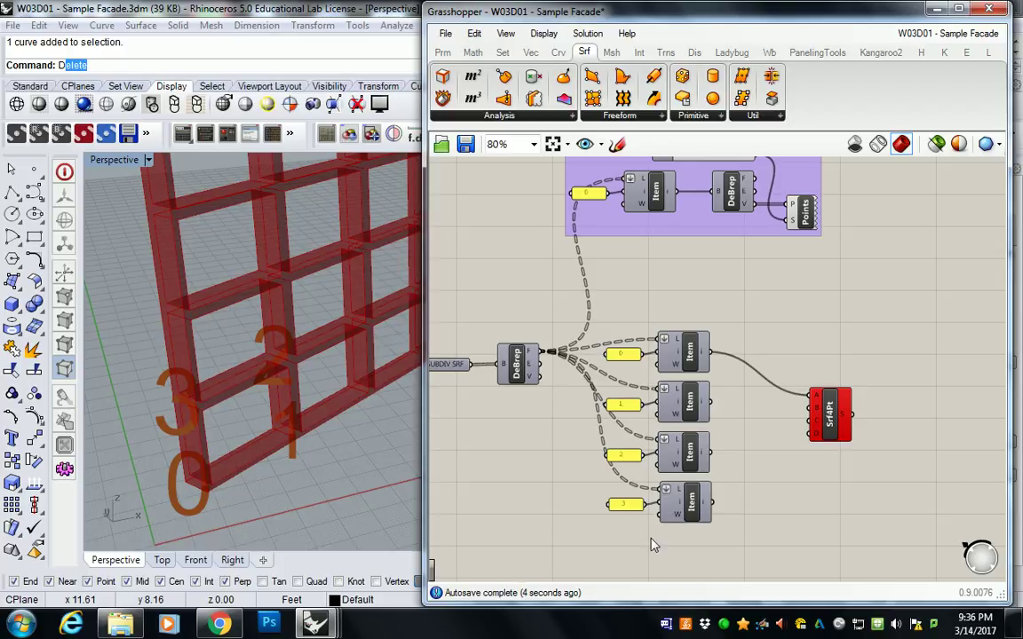
mouse_move(668, 454)
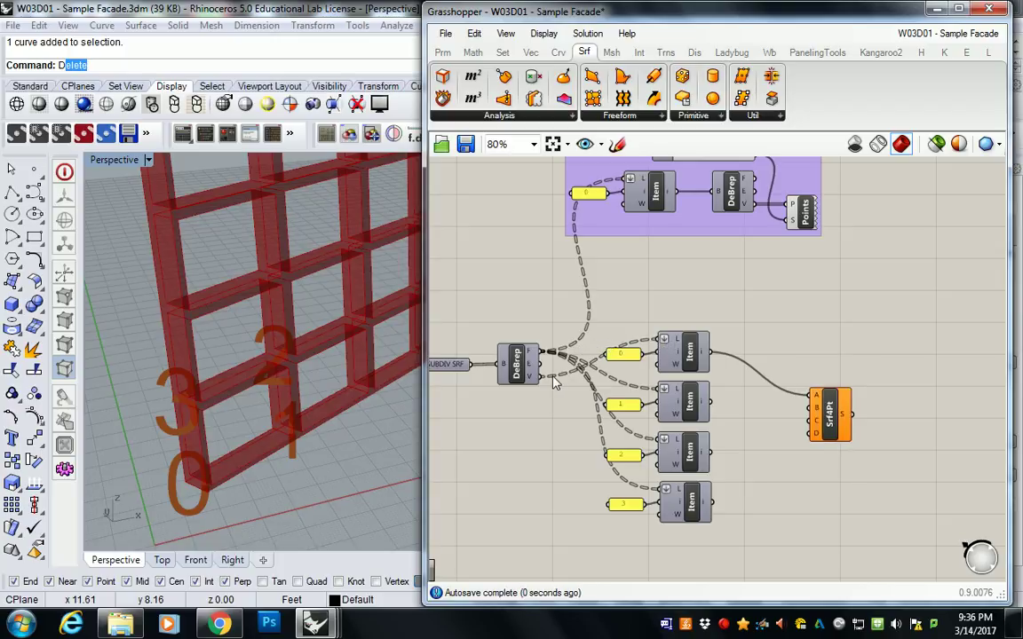
drag(538, 376, 655, 388)
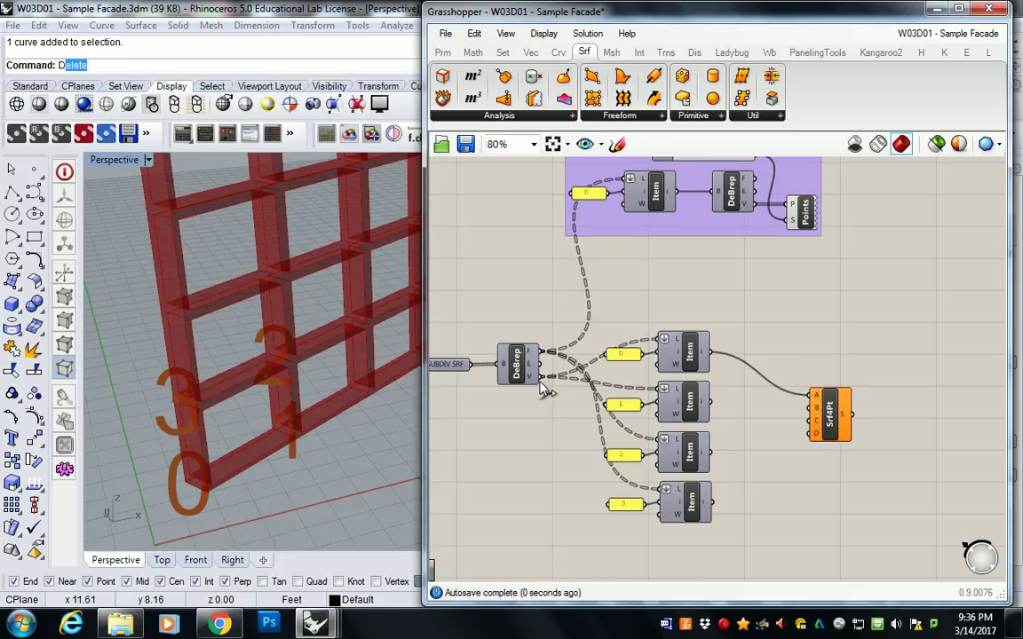
drag(532, 378, 636, 463)
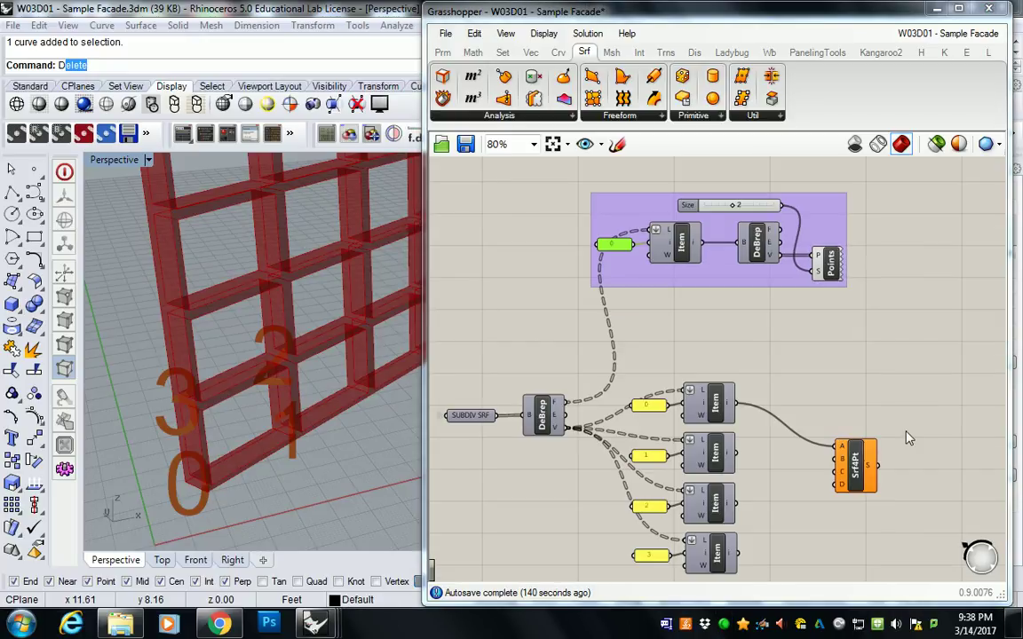
right_drag(908, 438, 899, 344)
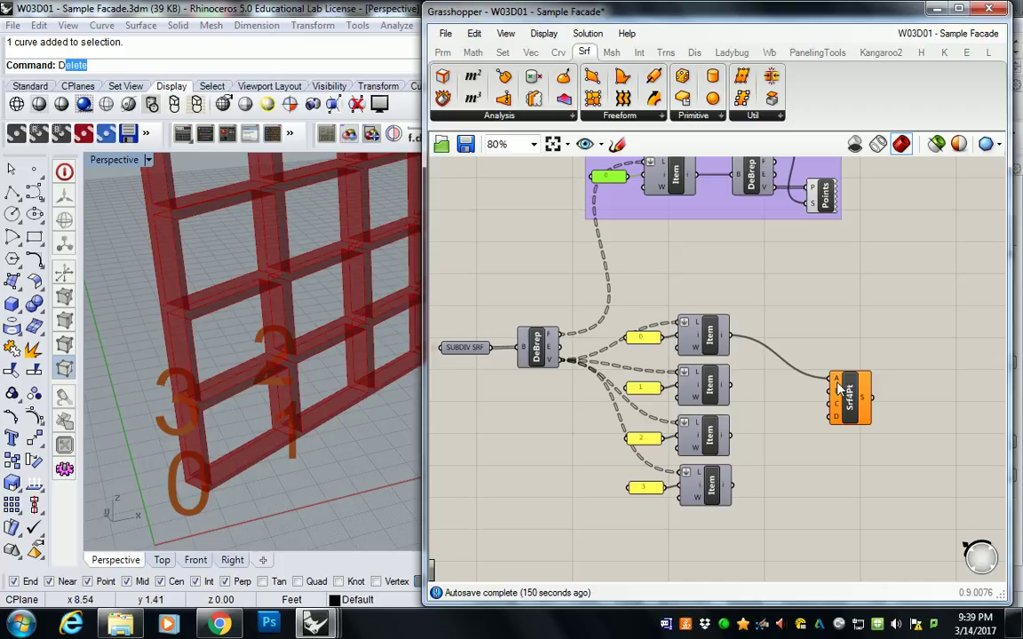
Step: Wire the index 1, 2 and 3 List Item outputs to Srf4Pt corners B, C and D
drag(731, 385, 835, 390)
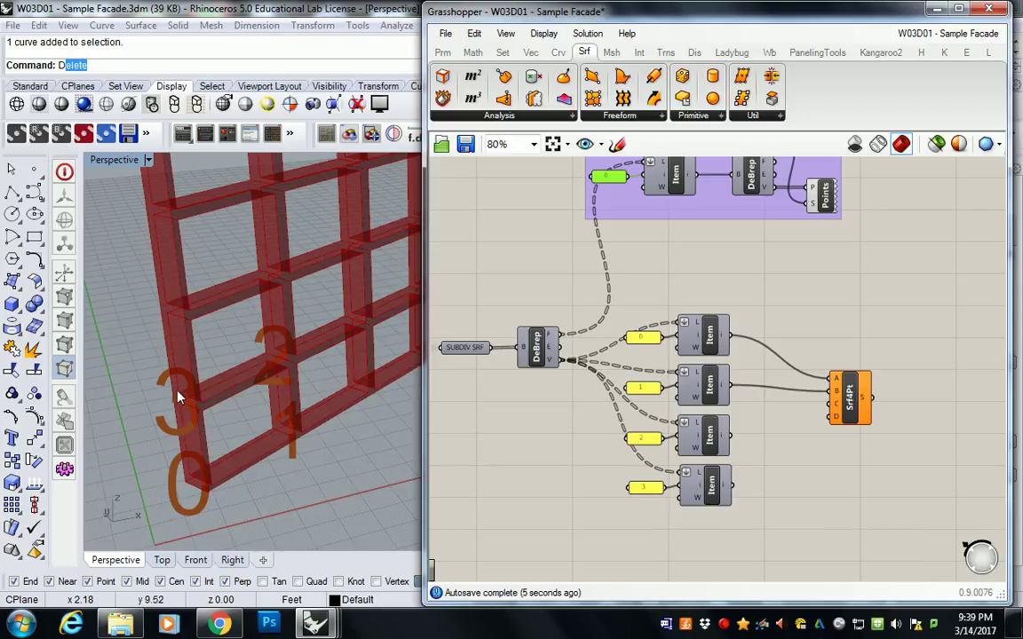
drag(735, 487, 835, 416)
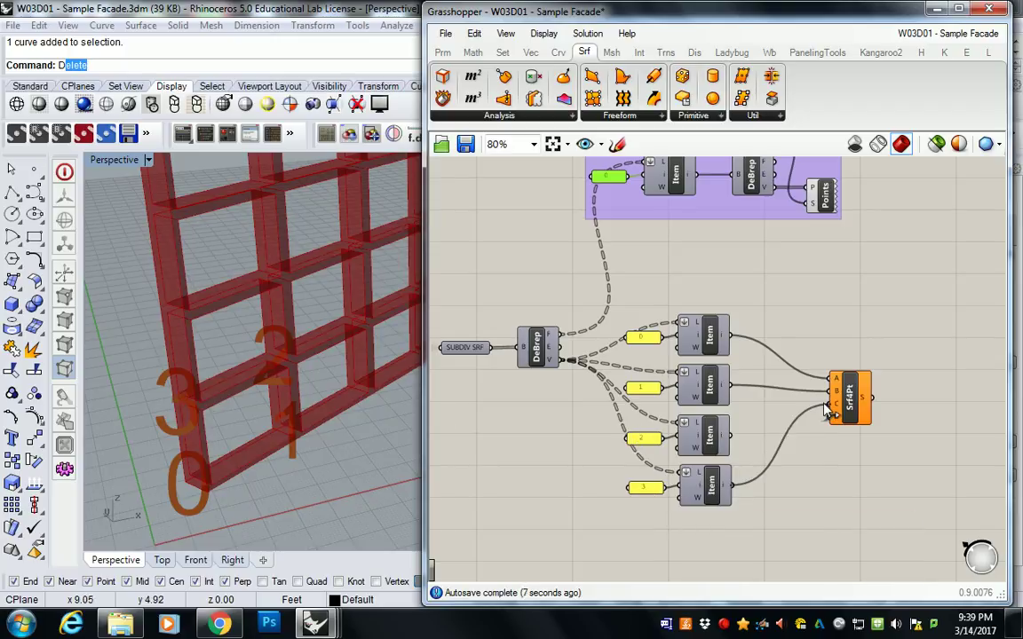
drag(731, 435, 836, 404)
right_drag(261, 410, 216, 388)
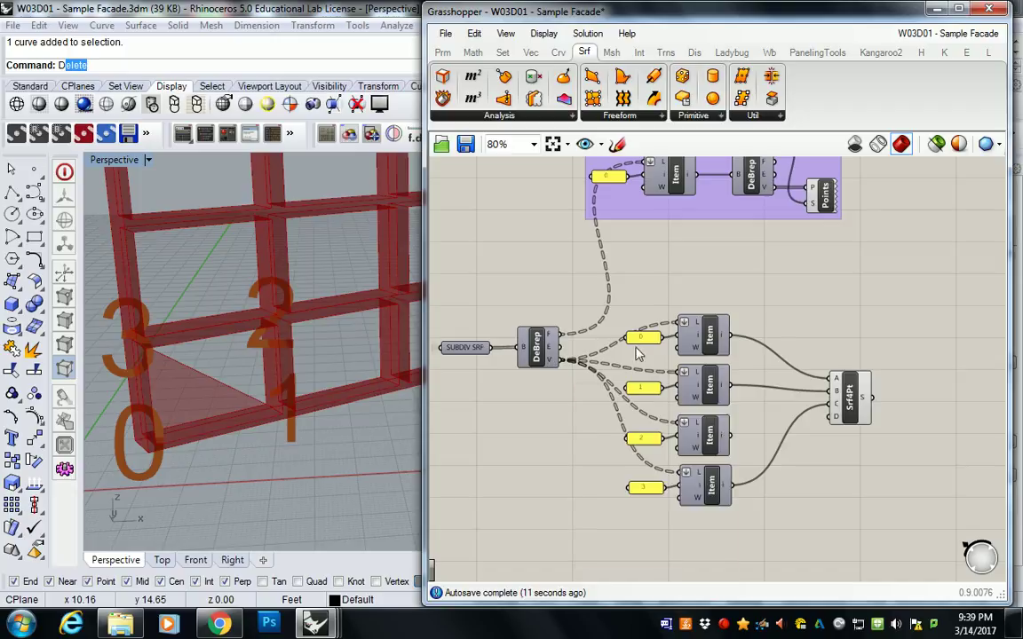
shift+right_drag(312, 365, 281, 396)
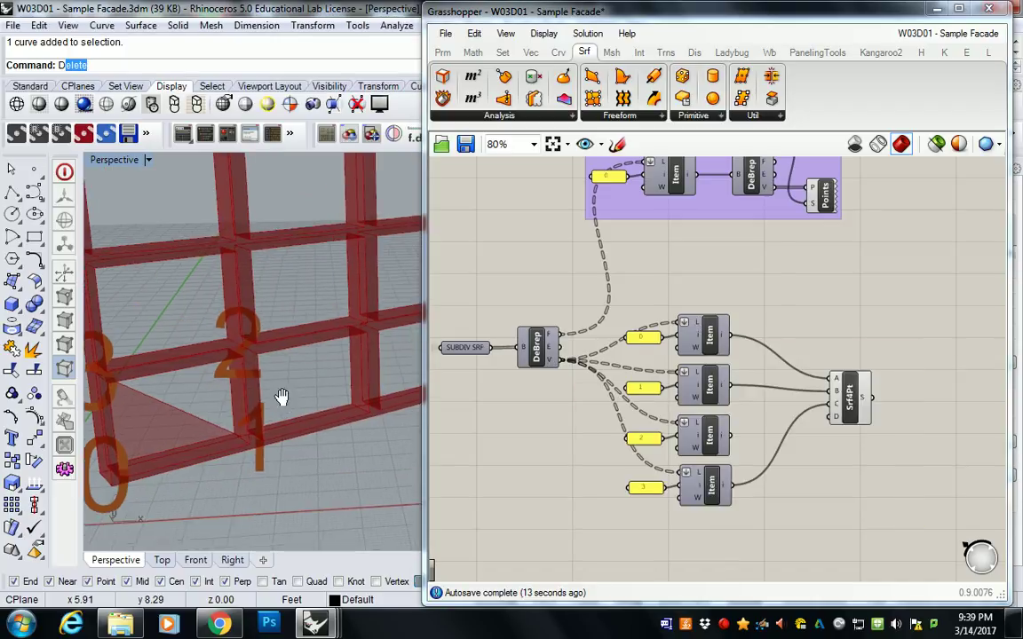
scroll(281, 396, down, 3)
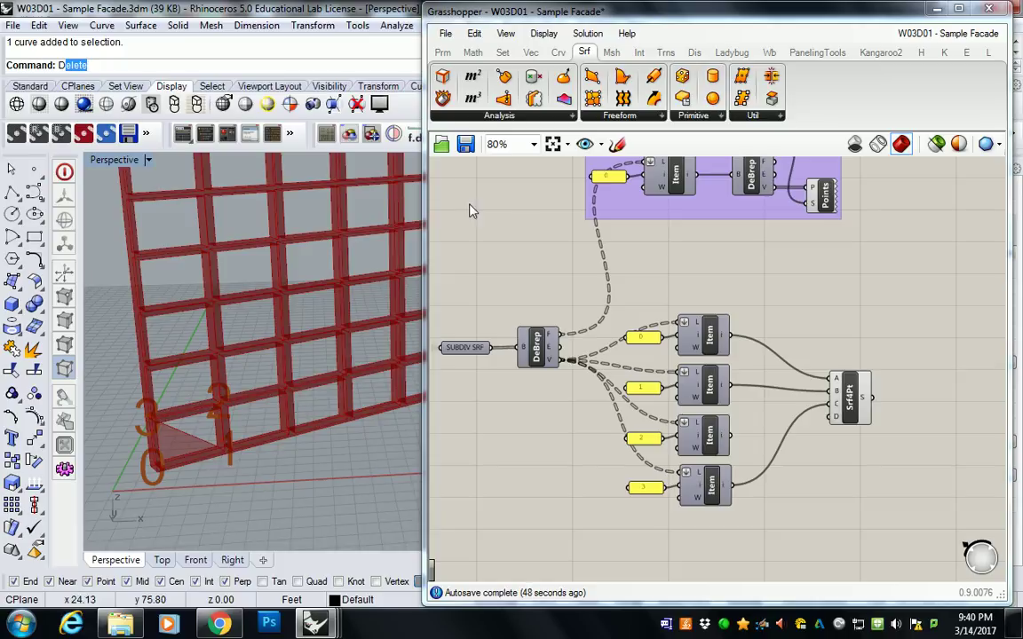
Step: Flatten the list input L on all four List Item components
right_click(685, 322)
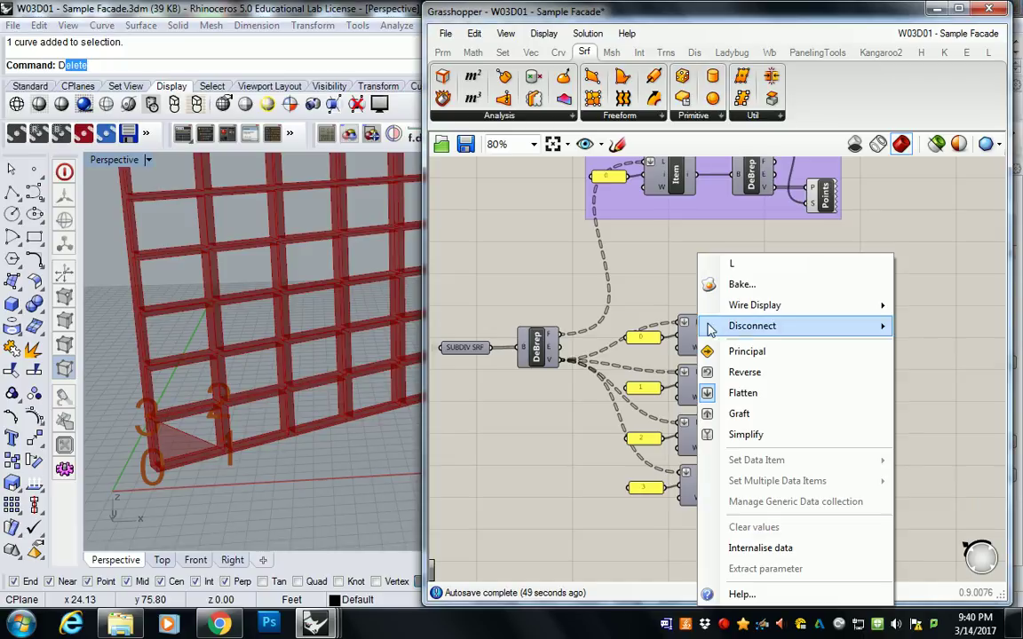
click(739, 392)
right_click(697, 377)
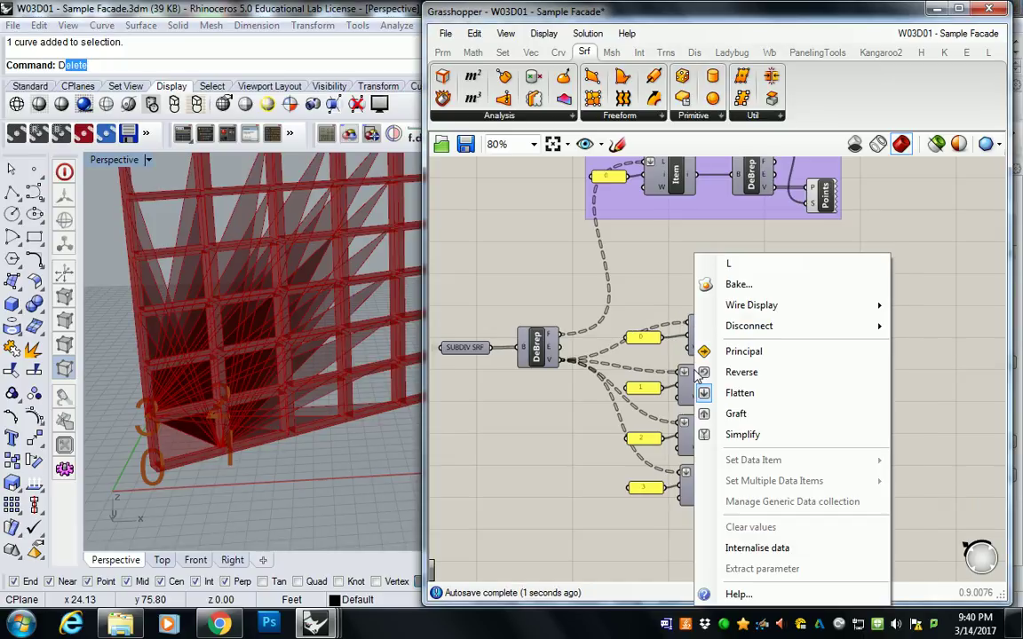
click(737, 390)
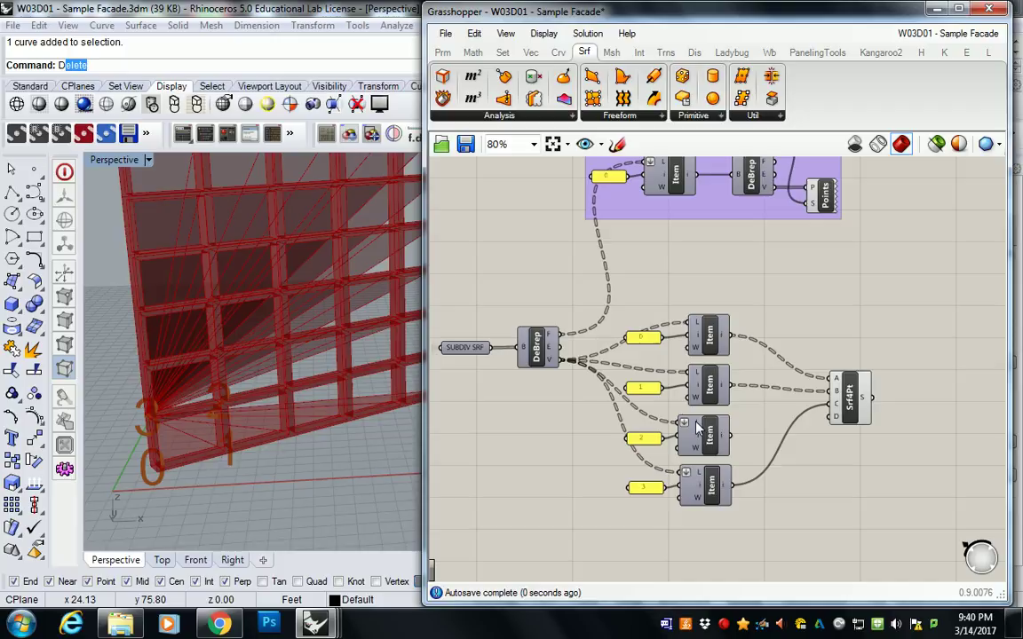
right_click(693, 424)
click(737, 392)
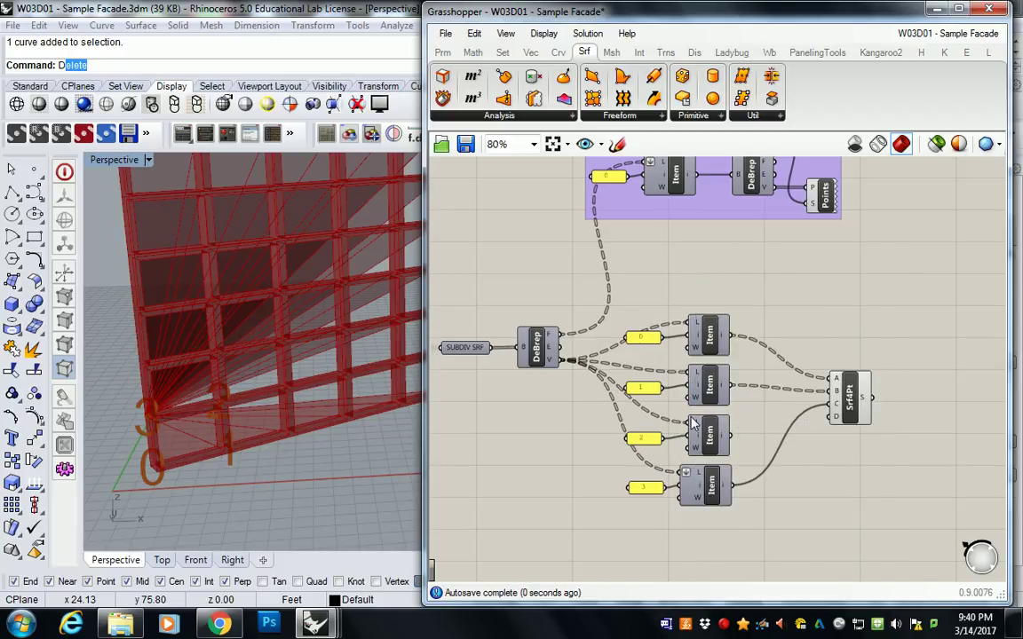
right_click(700, 478)
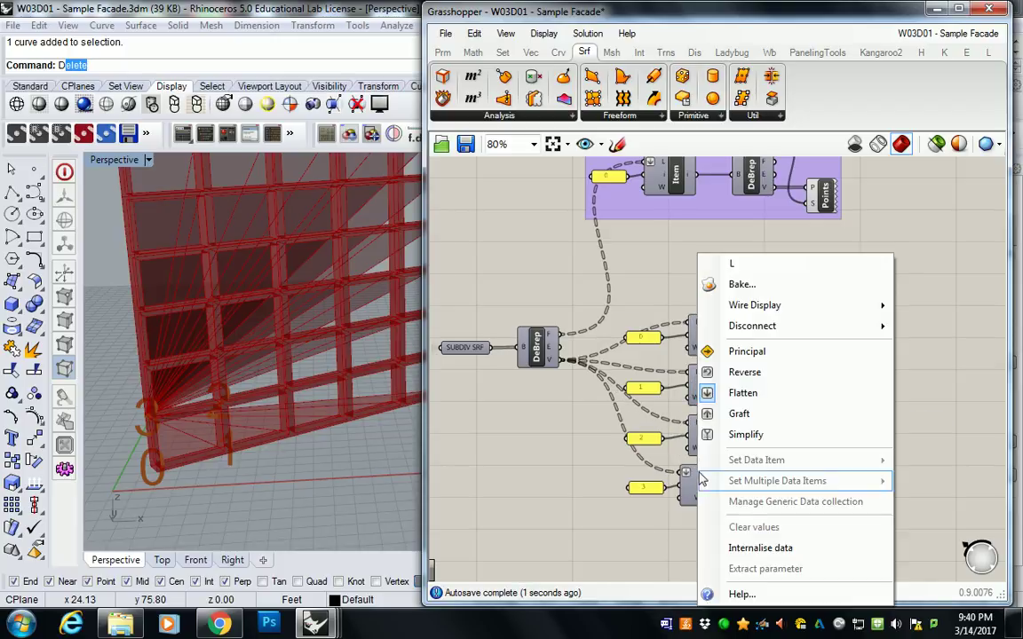
click(739, 392)
Step: Widen the Rhino viewport and orbit to inspect the triangles in every facade panel
right_drag(311, 307, 313, 336)
drag(428, 296, 600, 296)
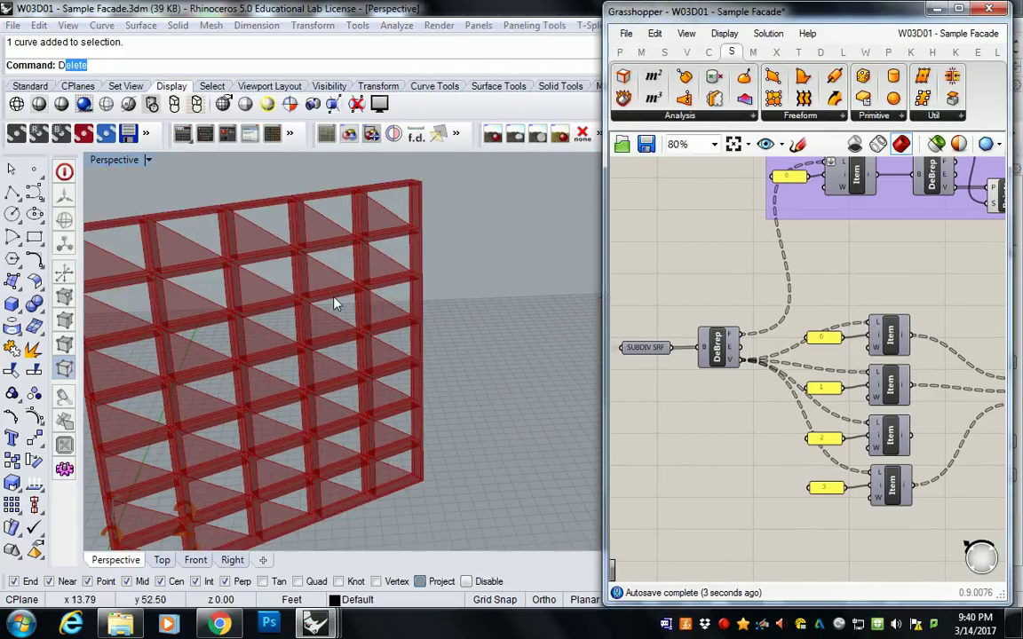
right_drag(336, 304, 421, 262)
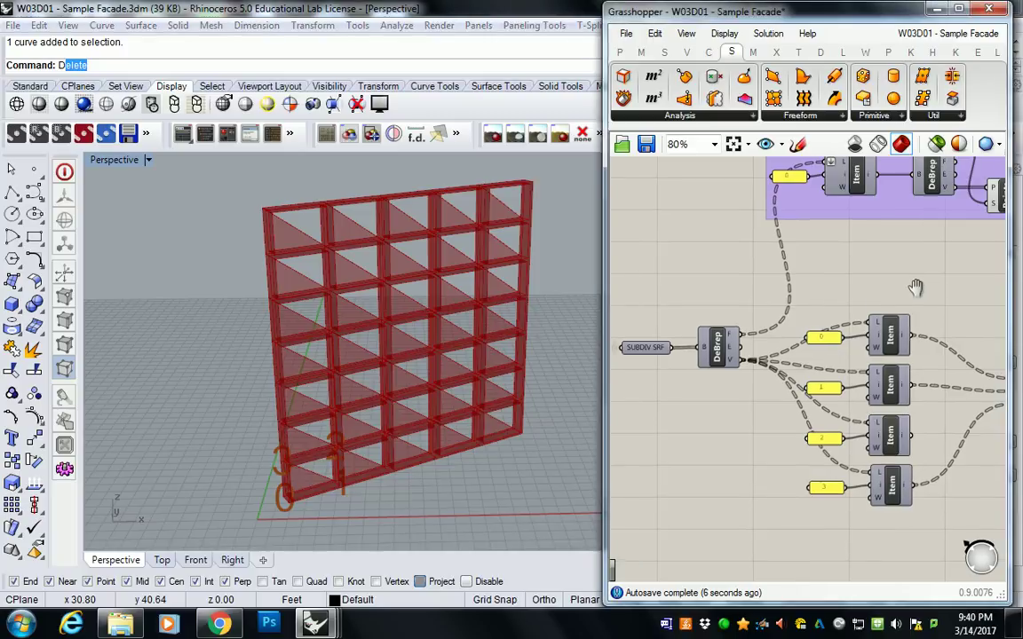
Step: Save the W03D01 - Sample Facade definition with File > Save Document
right_drag(913, 285, 822, 271)
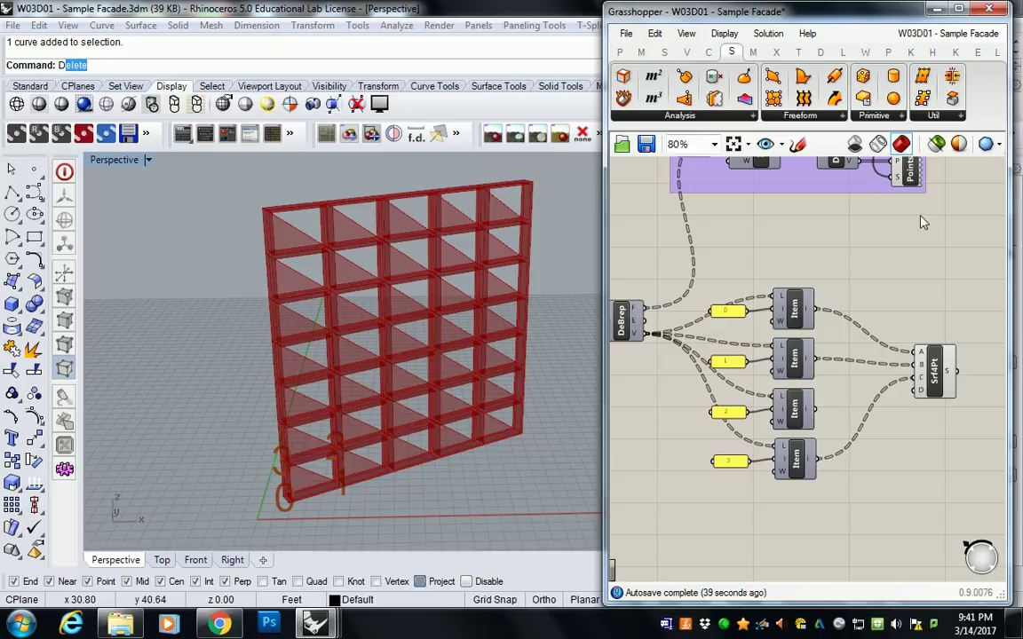
click(626, 33)
click(661, 119)
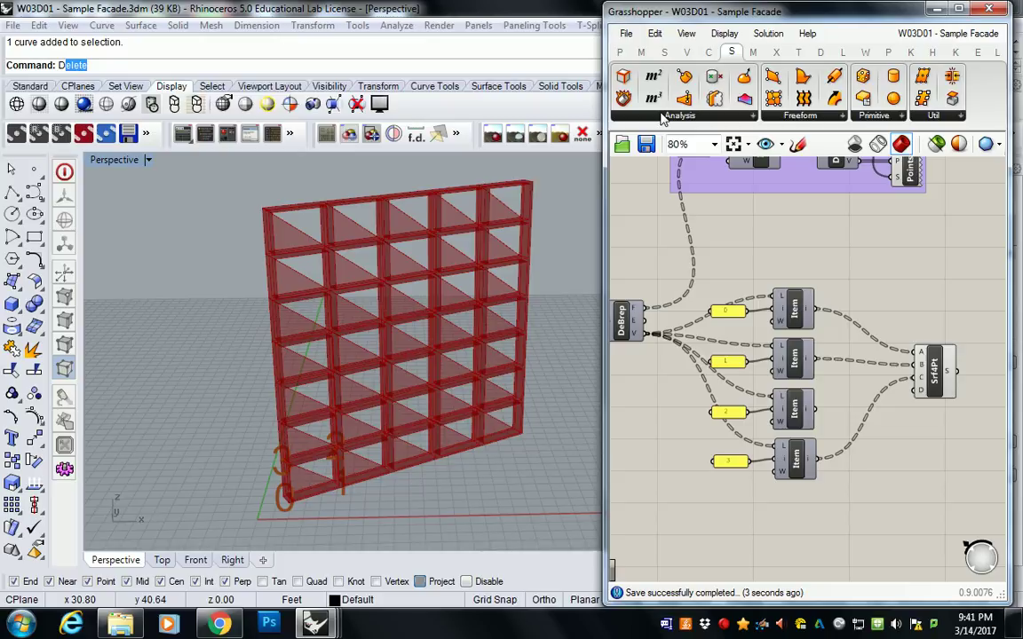
click(724, 624)
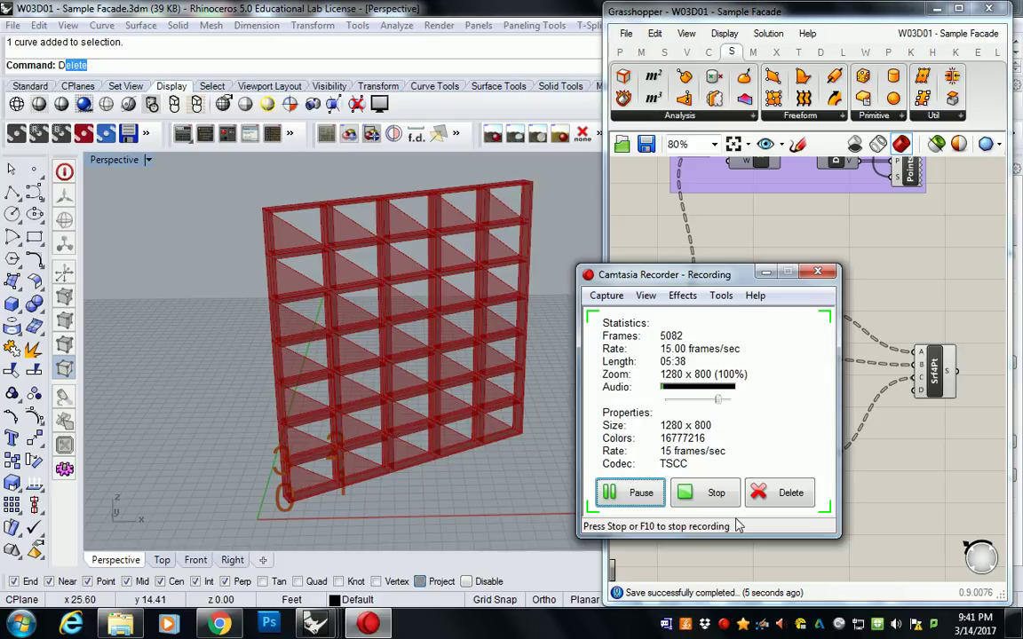
click(882, 439)
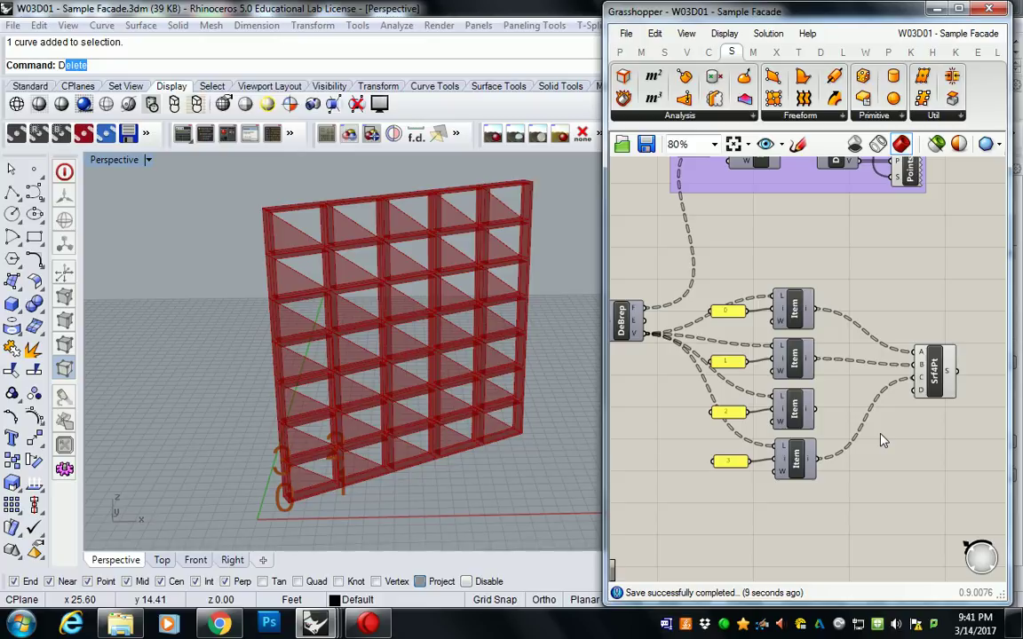